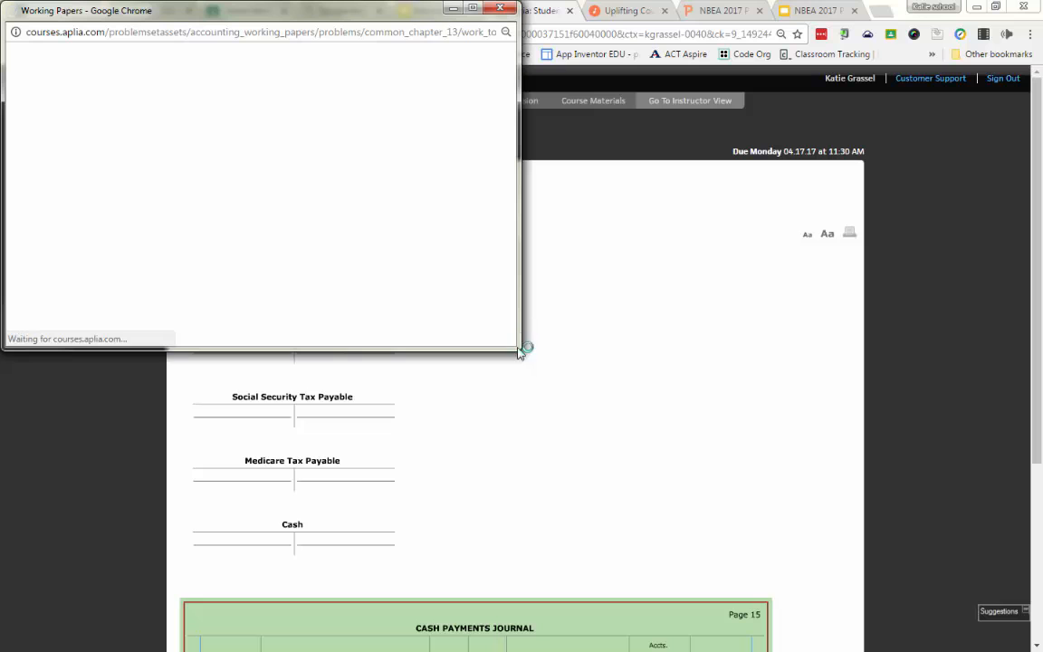
# Step: Shrink the Work Together 13-1 instructions window, read the payroll problem, and move the window clear of the T accounts
pyautogui.moveTo(522, 350); pyautogui.dragTo(497, 271)
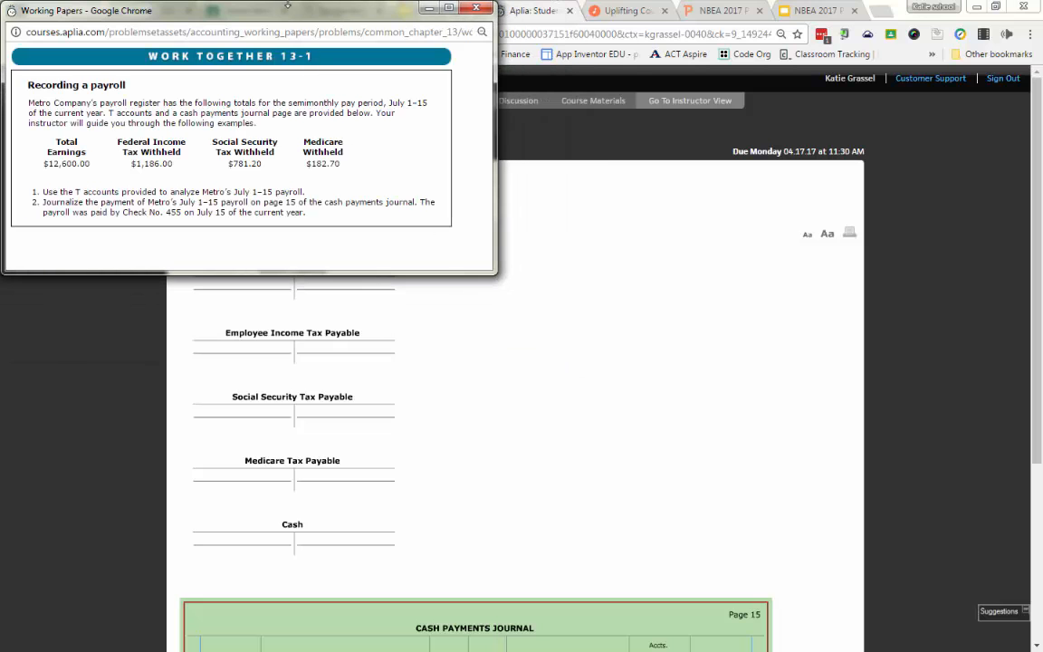
pyautogui.moveTo(278, 14); pyautogui.dragTo(519, 235)
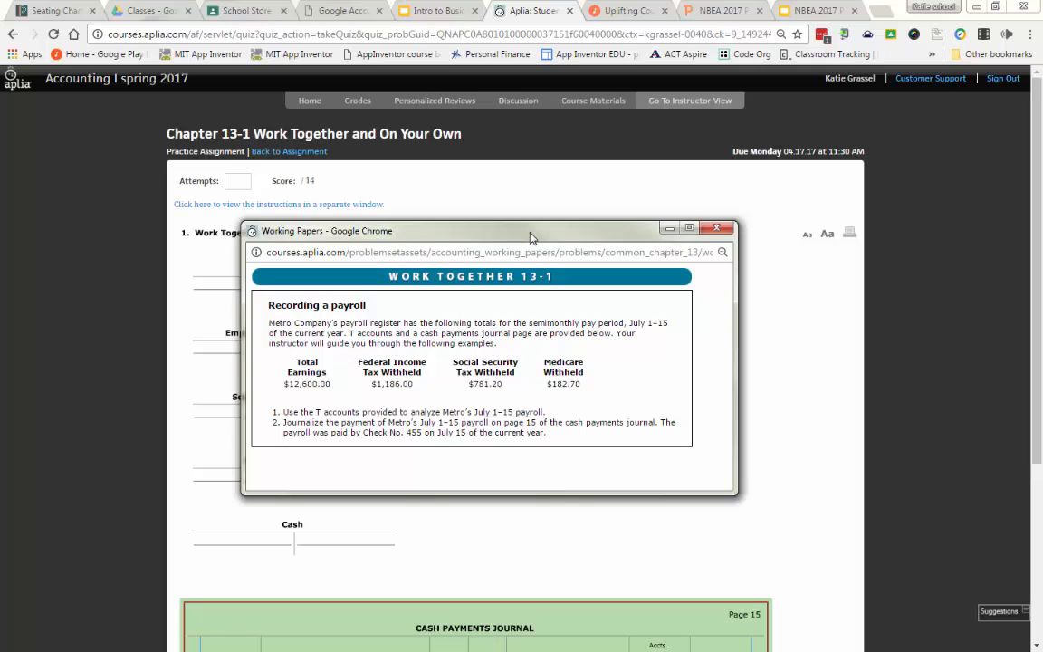
pyautogui.moveTo(516, 234); pyautogui.dragTo(0, 227)
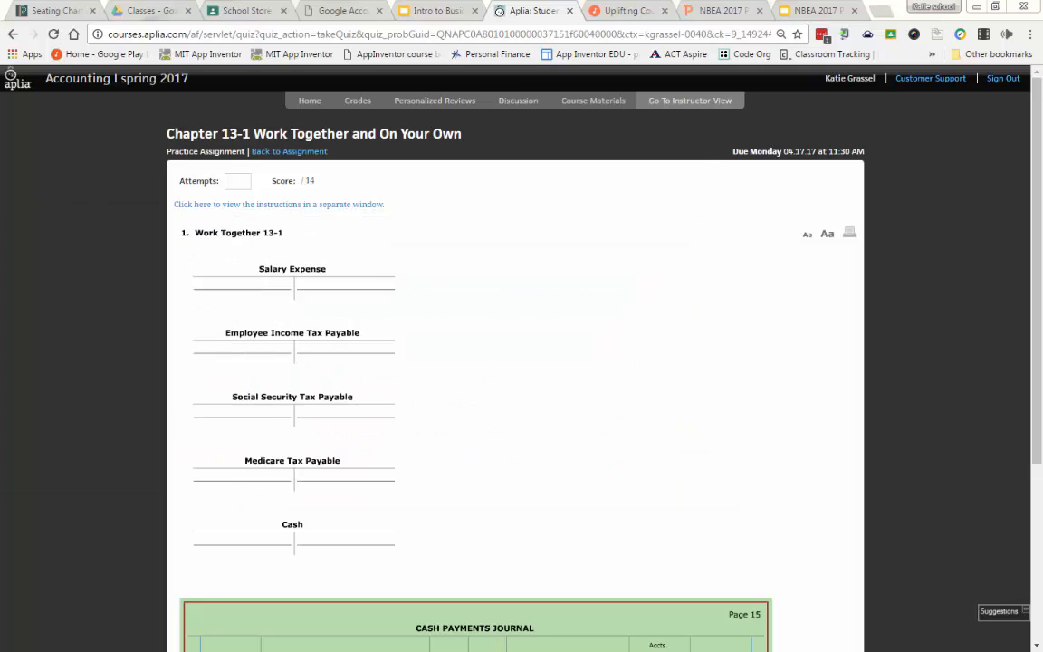
pyautogui.click(506, 305)
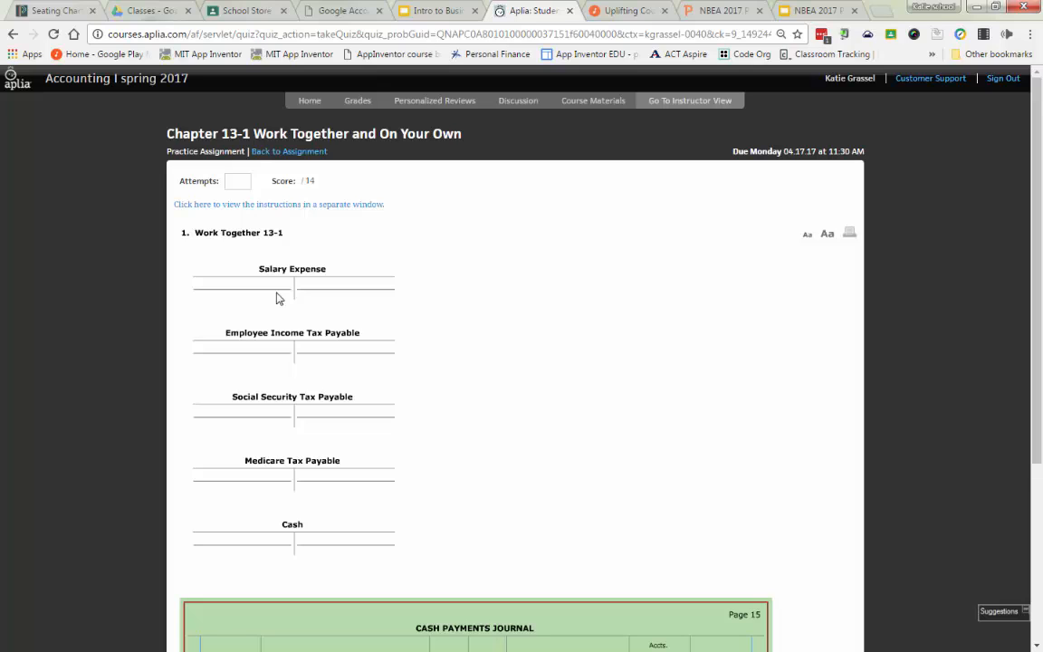
# Step: Enter a debit of 12,600.00 in the Salary Expense T account
pyautogui.click(277, 286)
pyautogui.write('12600')
pyautogui.press('Tab')
# Step: Consult the federal income tax withheld in the instructions window and credit the Employee Income Tax Payable T account with 1,186.00
pyautogui.moveTo(0, 251); pyautogui.dragTo(701, 207)
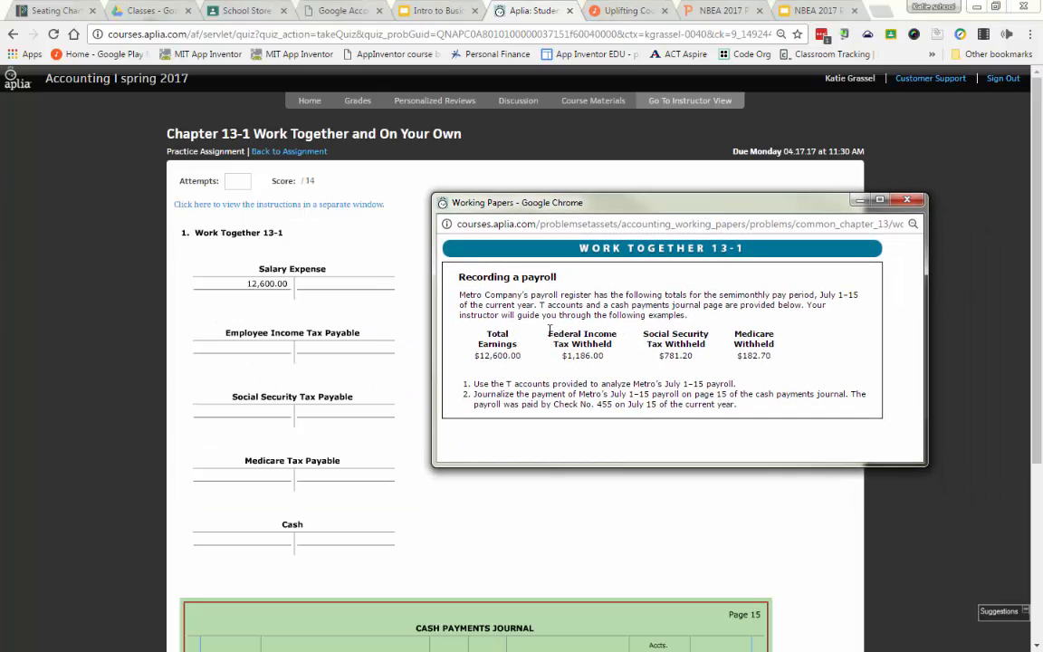
pyautogui.moveTo(547, 336); pyautogui.dragTo(615, 343)
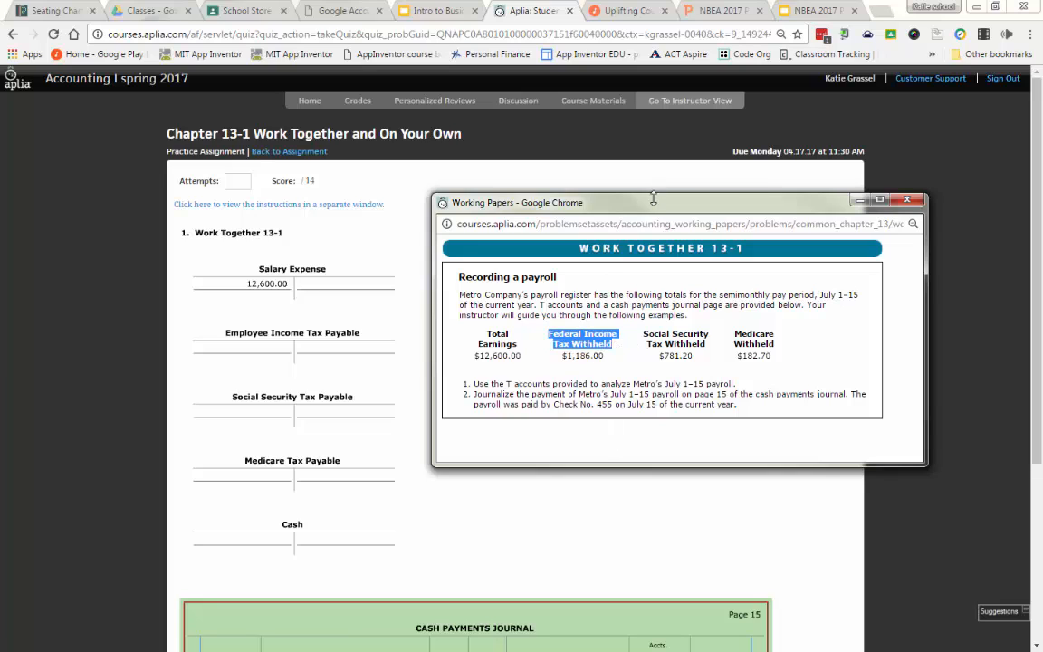
pyautogui.moveTo(577, 204); pyautogui.dragTo(0, 163)
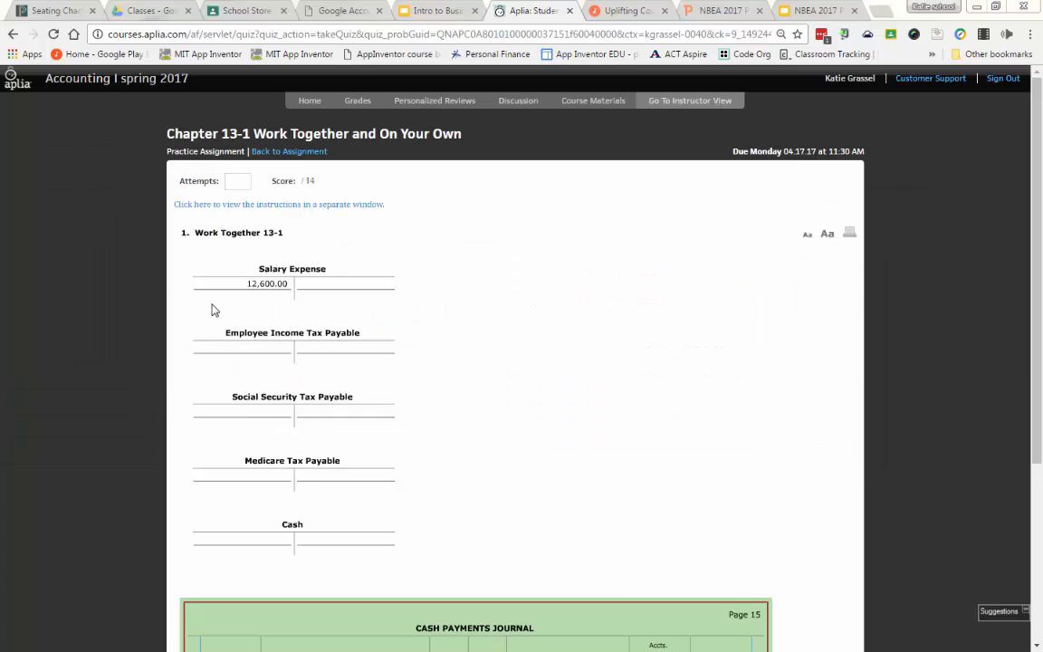
pyautogui.click(345, 353)
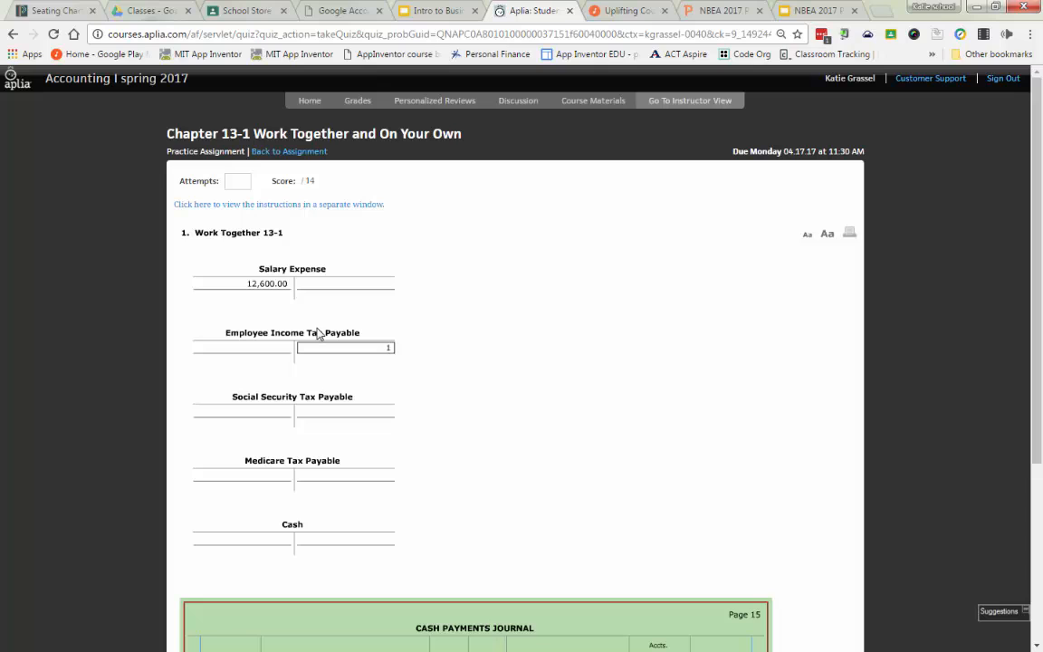
pyautogui.write('1186')
pyautogui.click(319, 333)
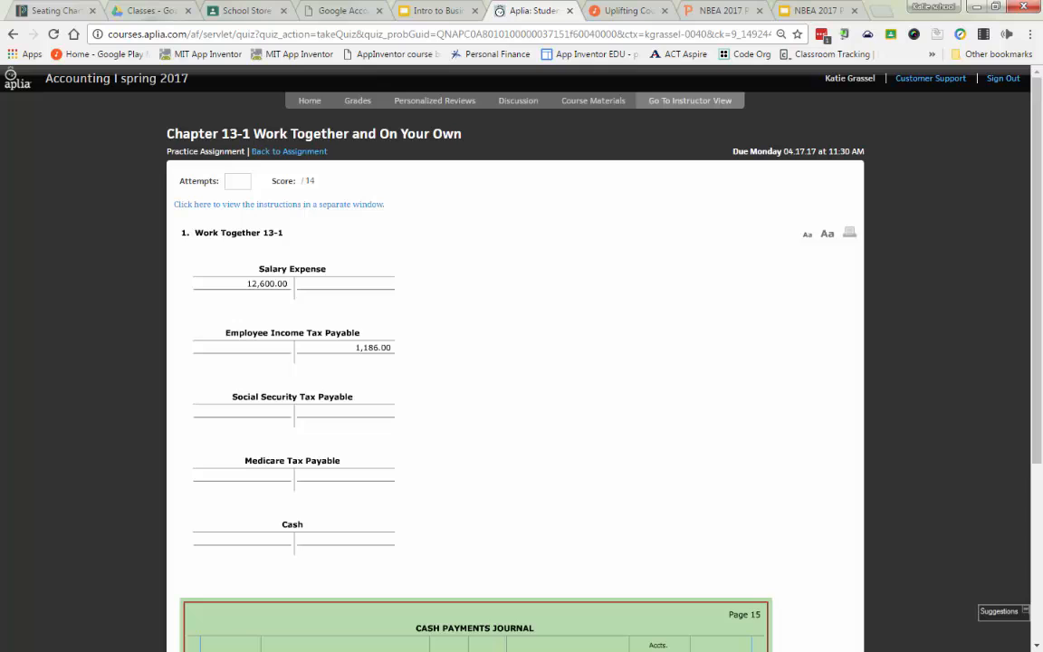
# Step: Credit the Social Security Tax Payable T account with 781.20 and the Medicare Tax Payable T account with 182.70
pyautogui.click(331, 418)
pyautogui.write('781.20')
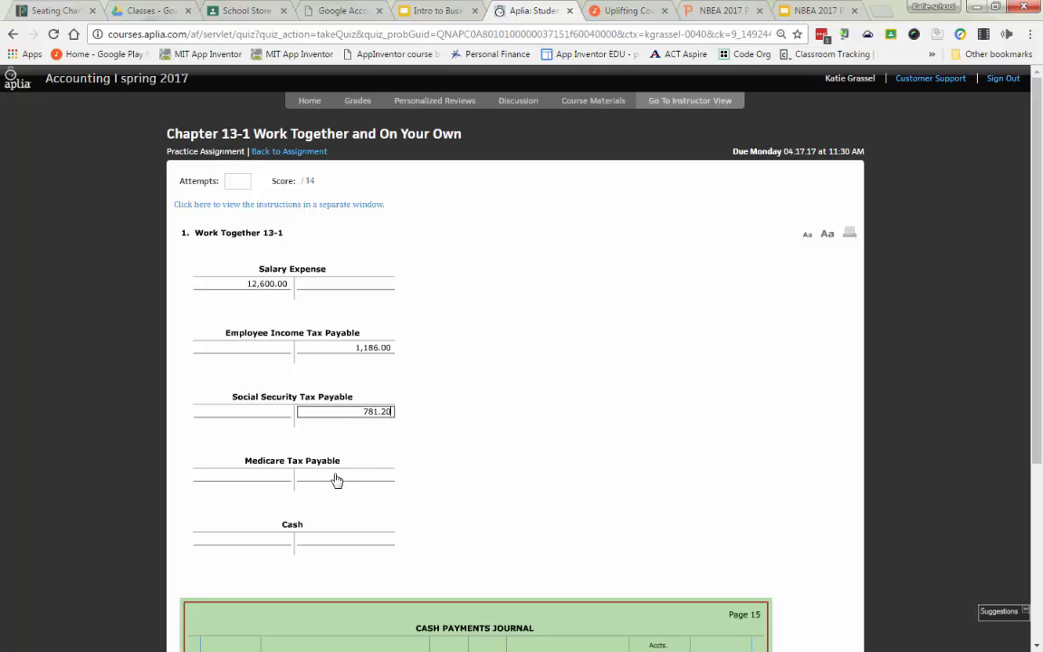
pyautogui.click(336, 480)
pyautogui.write('182')
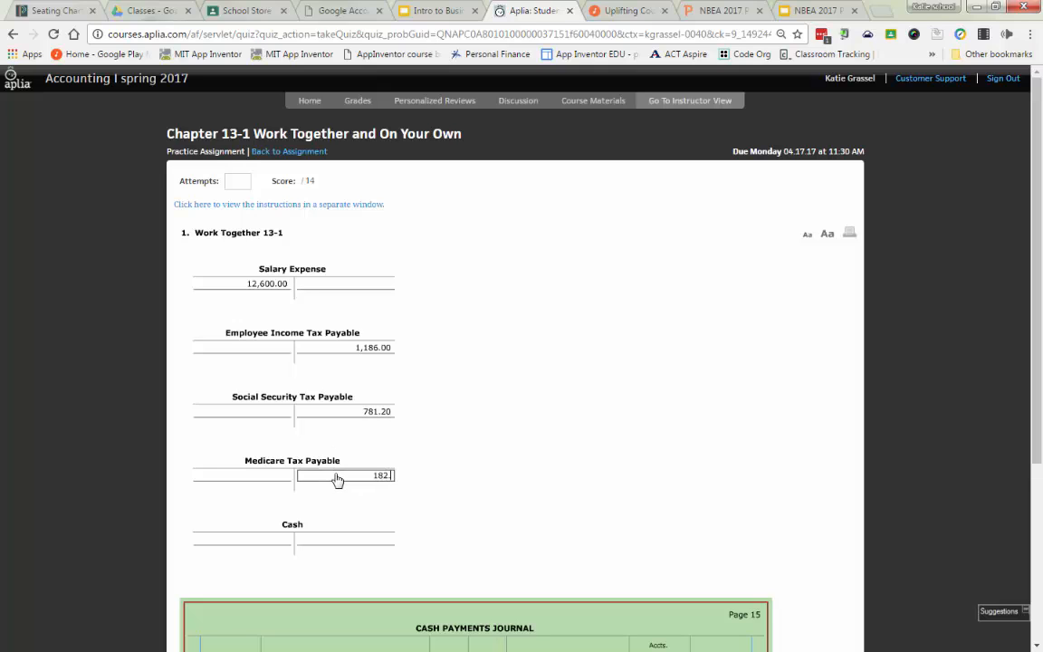
pyautogui.write('.70')
pyautogui.press('Tab')
# Step: Enter a credit of 10,450.10 in the Cash T account
pyautogui.click(360, 536)
pyautogui.write('10')
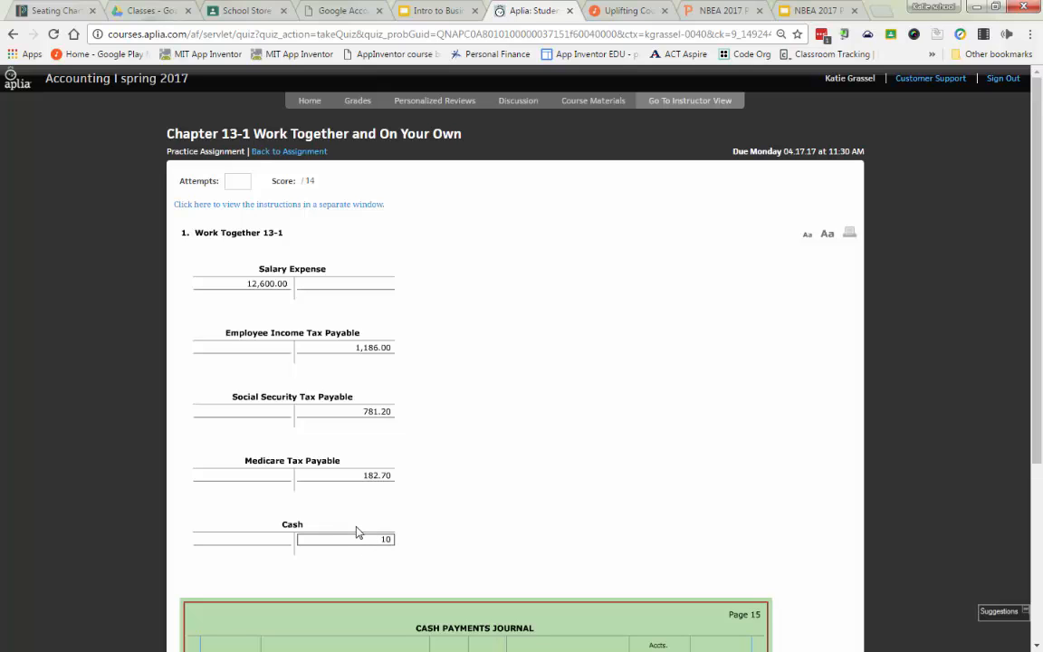
pyautogui.write(',45')
pyautogui.write('0.10')
pyautogui.press('Tab')
# Step: Fill in line 1 of the cash payments journal with the date Jul 15 and the account title Salary Expense
pyautogui.scroll(-3, 399, 535)
pyautogui.scroll(1, 226, 435)
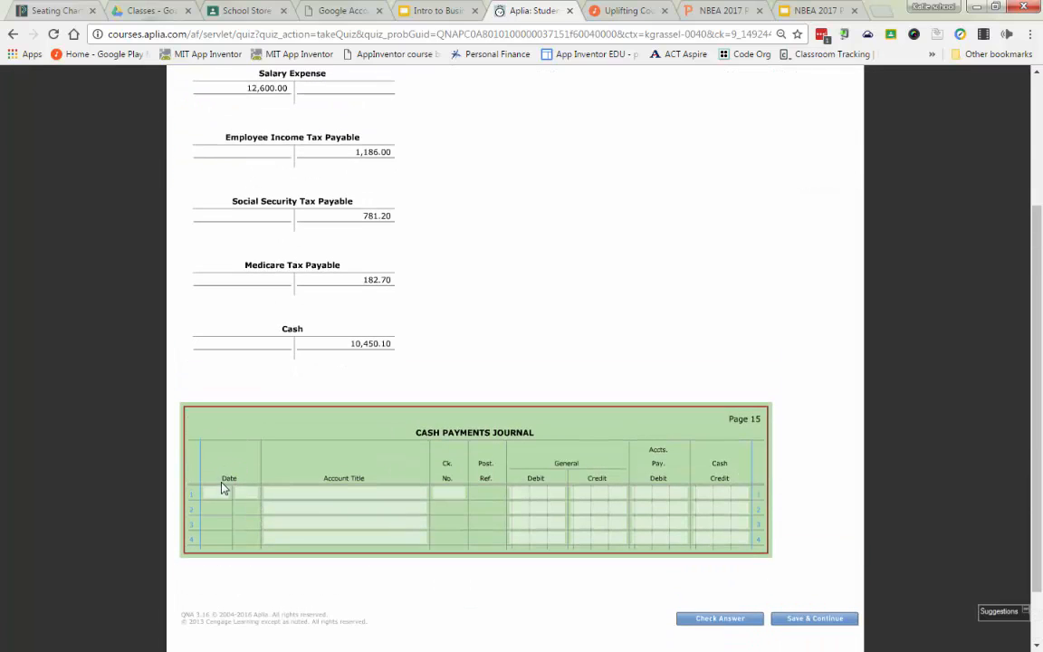
pyautogui.click(228, 496)
pyautogui.press('Tab')
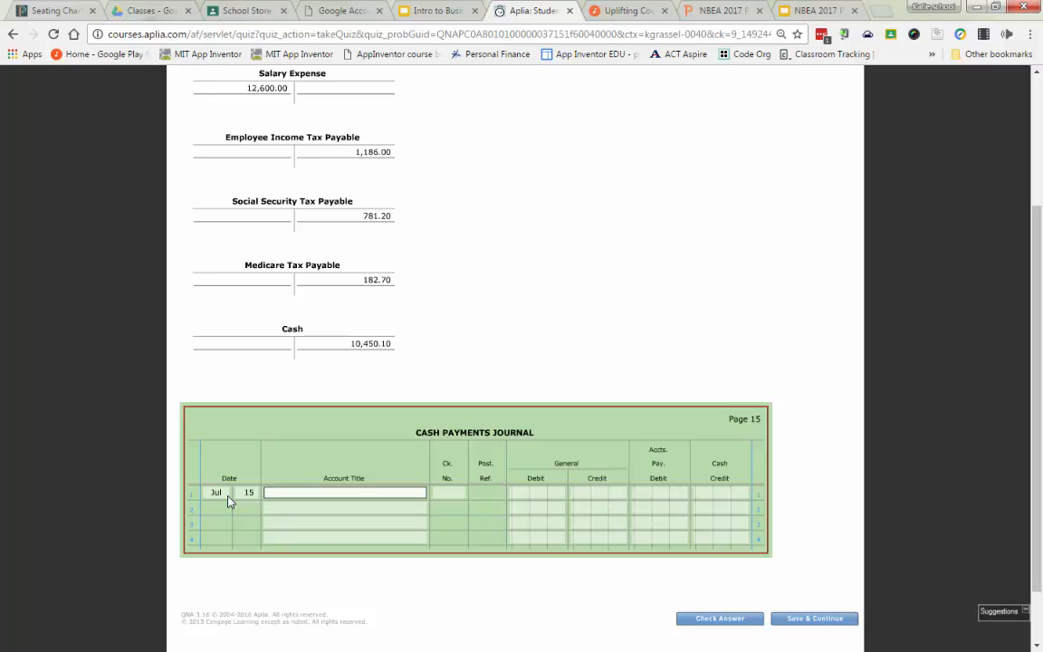
pyautogui.write('sal')
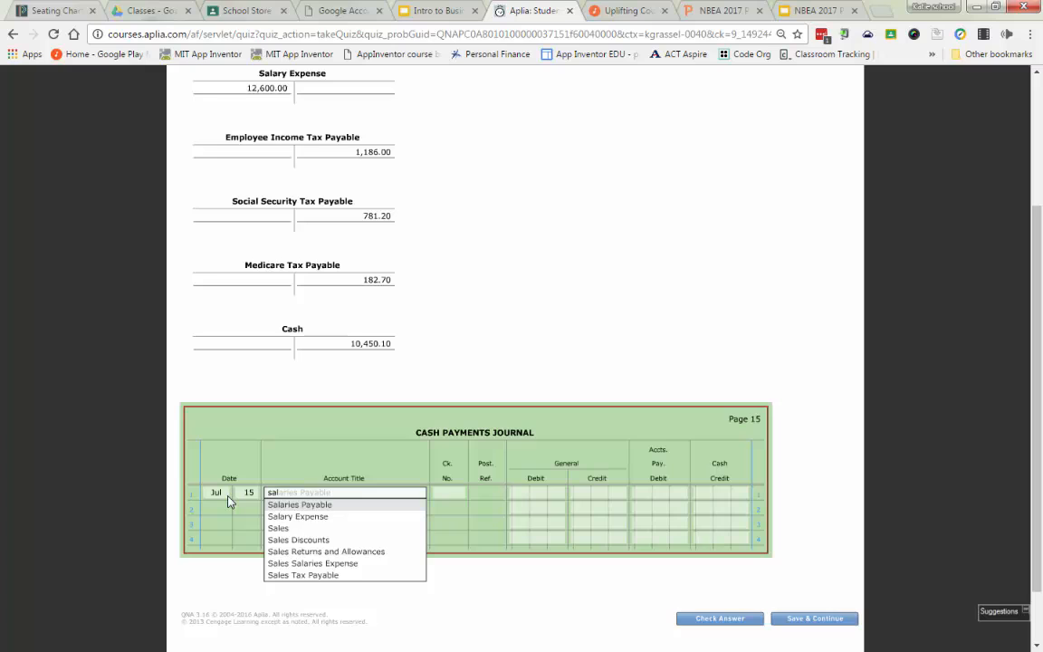
pyautogui.write('ra')
pyautogui.press('BackSpace')
pyautogui.press('BackSpace')
pyautogui.write('ar')
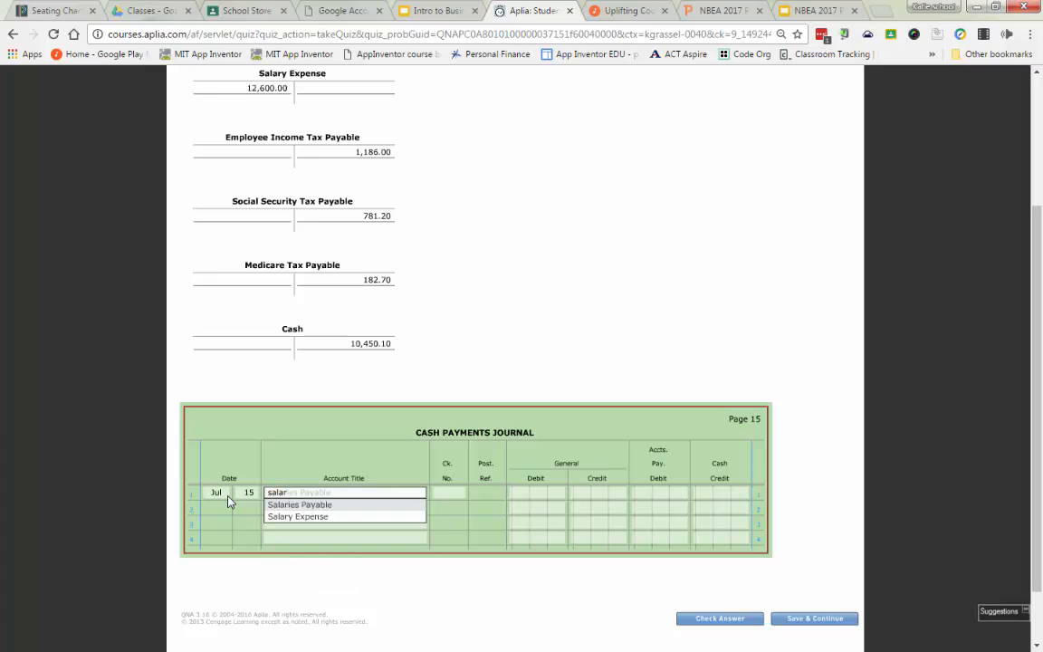
pyautogui.press('Tab')
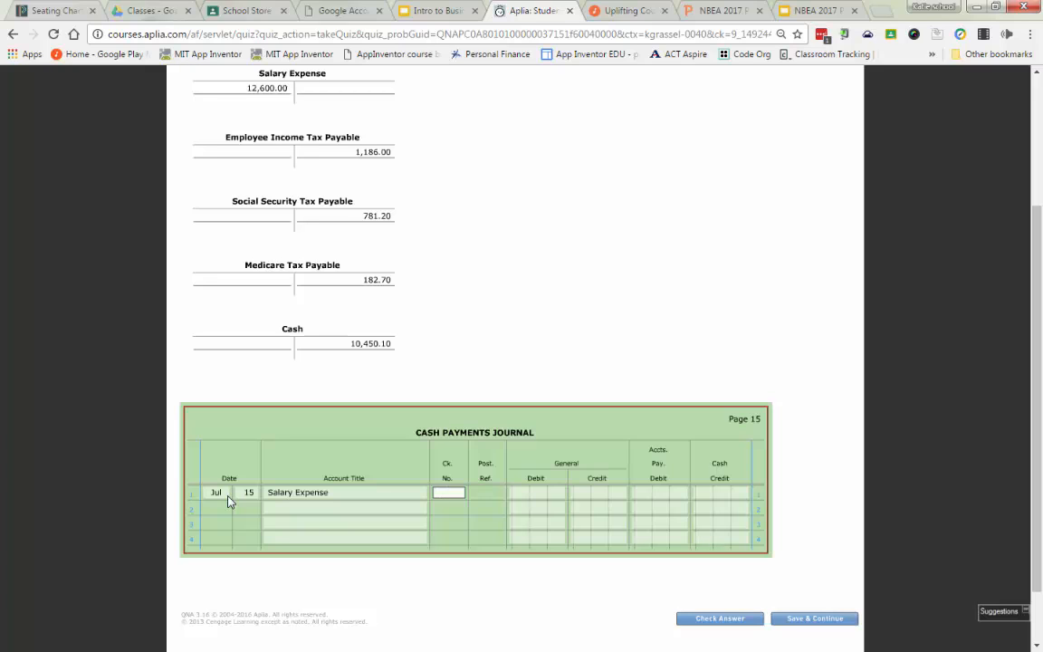
# Step: Enter check number 455 and a general debit of 12,600.00 on the journal's Salary Expense line
pyautogui.write('455')
pyautogui.press('Tab')
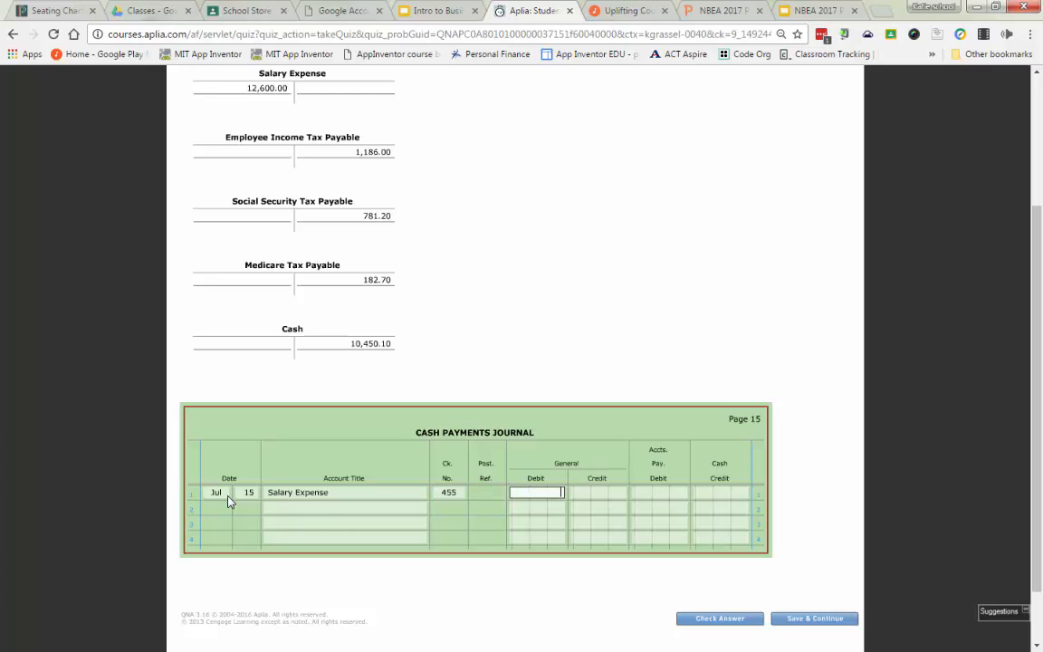
pyautogui.write('12600')
# Step: Journalize Employee Income Tax Payable on line 2 with a general credit of 1,186.00
pyautogui.click(260, 511)
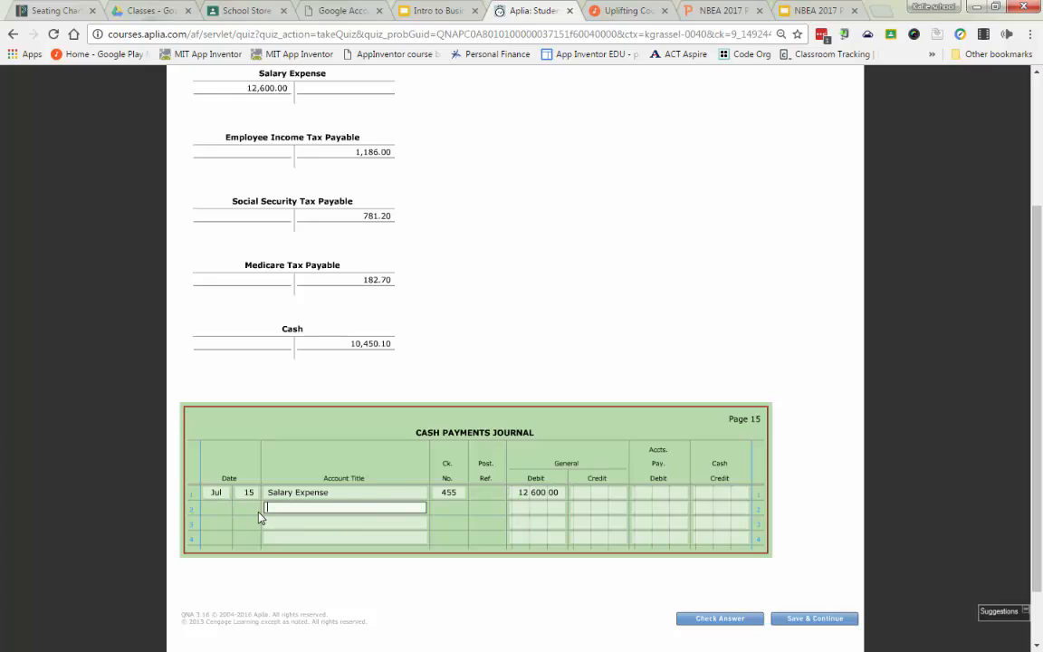
pyautogui.write('emp')
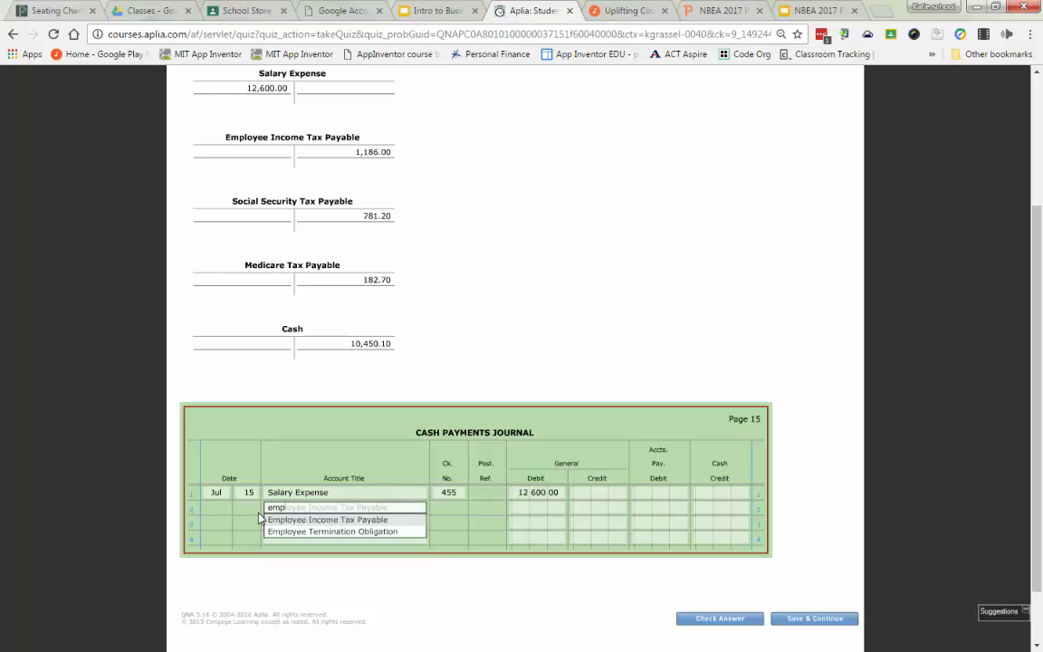
pyautogui.press('Tab')
pyautogui.press('Tab')
pyautogui.write('1')
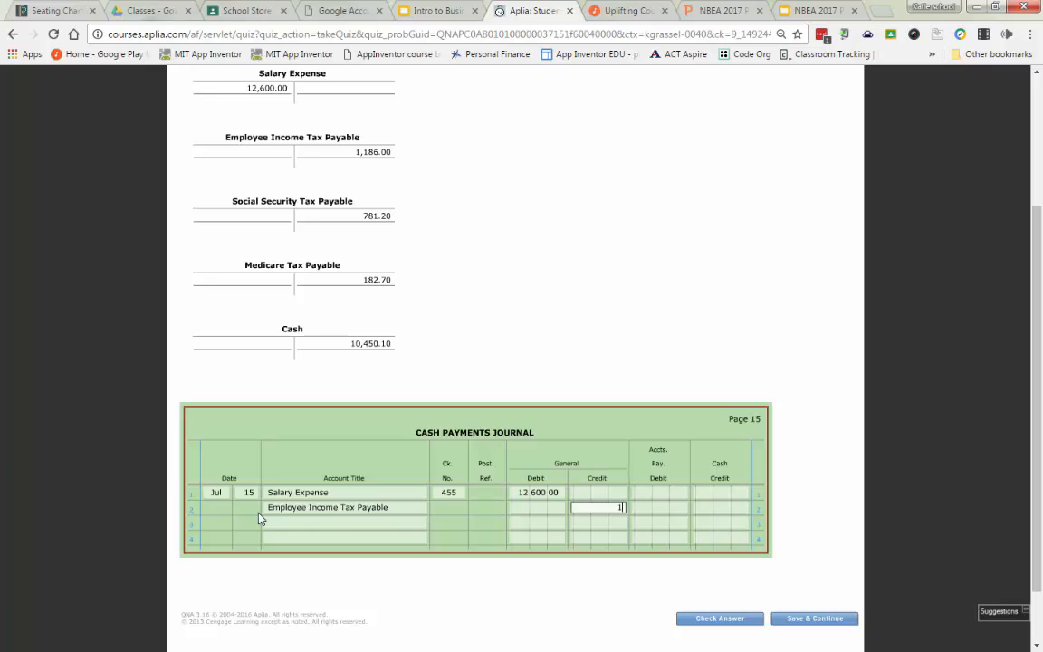
pyautogui.write('186')
# Step: Journalize Social Security Tax Payable on line 3 with a general credit of 781.20
pyautogui.click(273, 525)
pyautogui.write('soc')
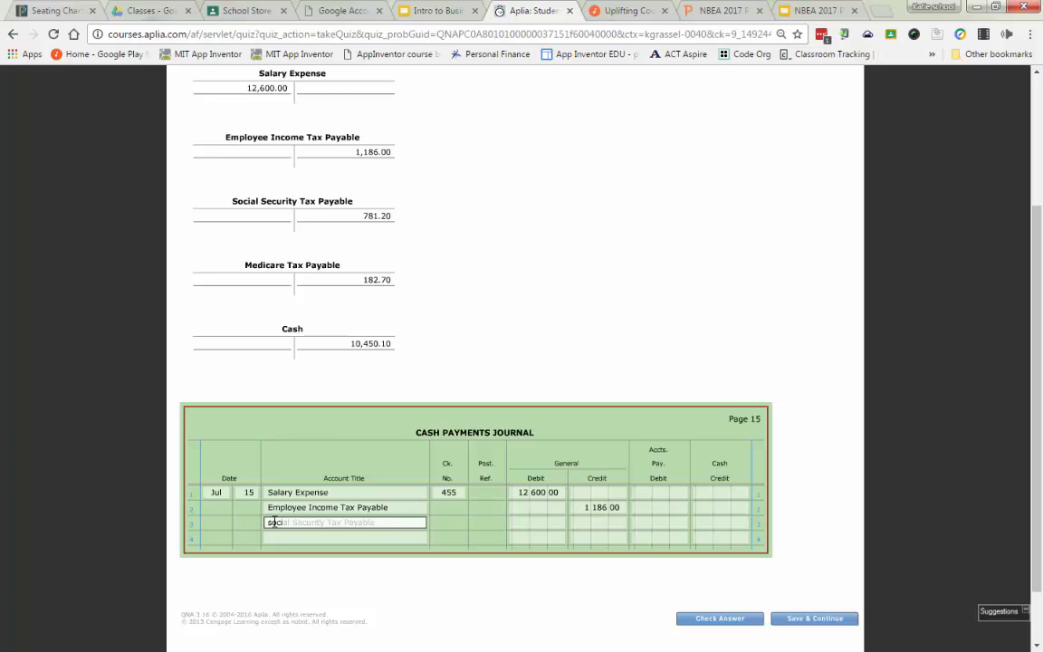
pyautogui.press('Tab')
pyautogui.press('Tab')
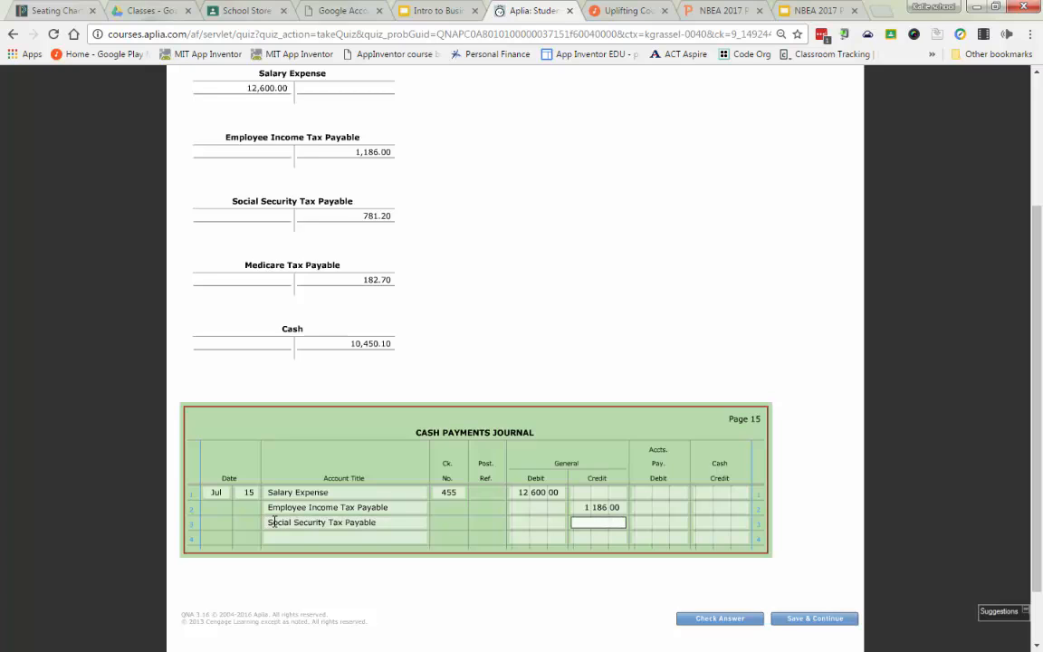
pyautogui.write('781.20')
# Step: Journalize Medicare Tax Payable on line 4 with a general credit of 182.70
pyautogui.click(308, 540)
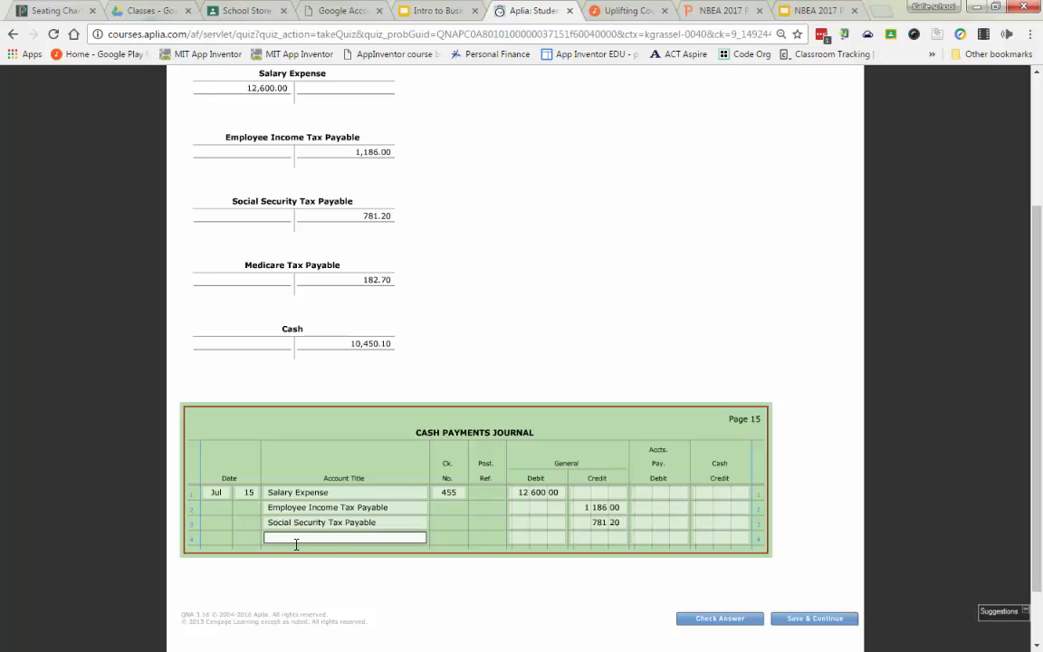
pyautogui.write('medi')
pyautogui.press('Tab')
pyautogui.press('Tab')
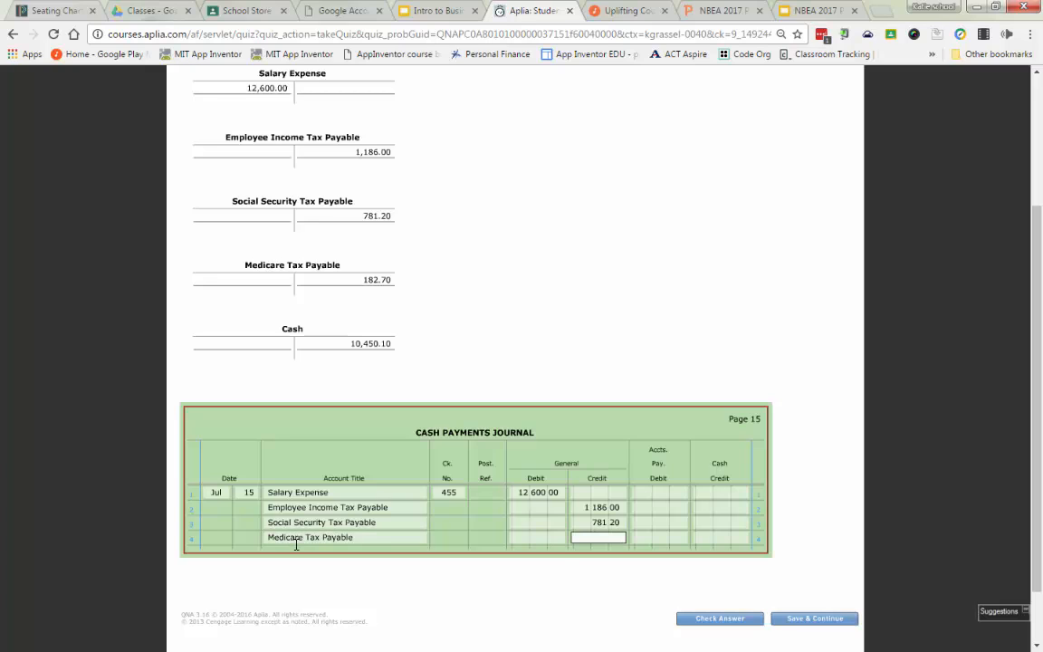
pyautogui.write('182.70')
pyautogui.press('Tab')
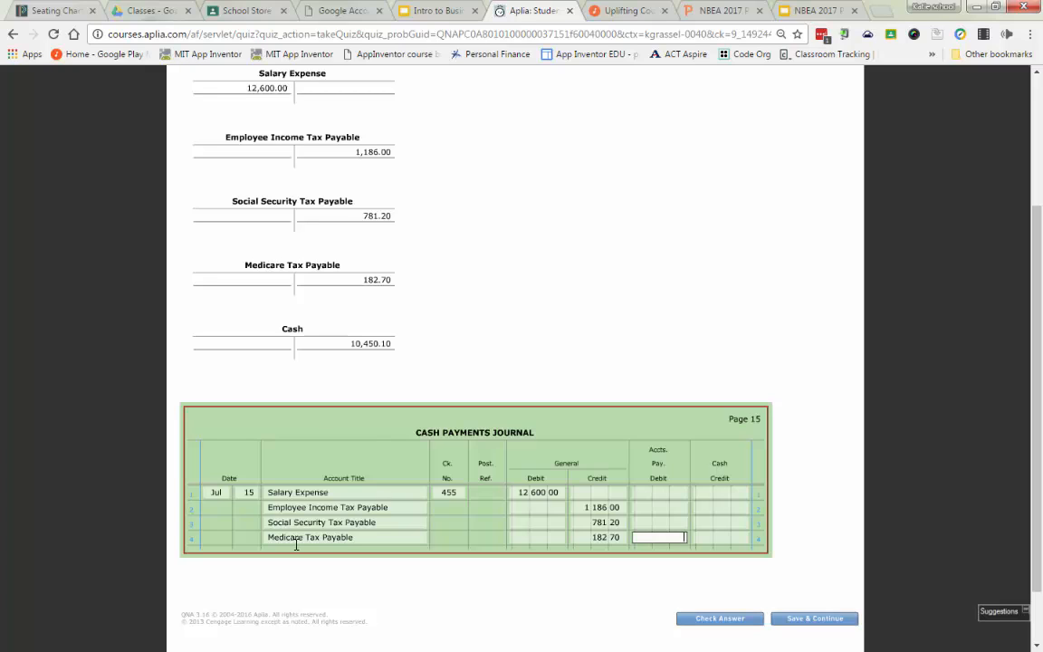
# Step: Enter a cash credit of 10,450.10 on the journal's Salary Expense line and have the problem's answers checked
pyautogui.click(731, 496)
pyautogui.write('10,450.')
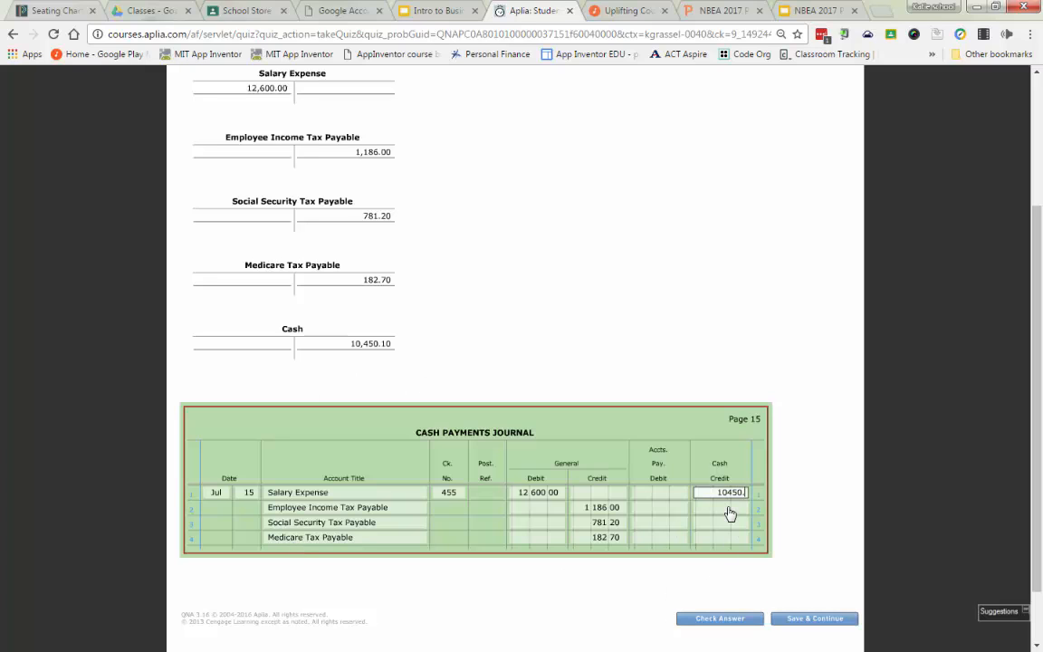
pyautogui.write('10')
pyautogui.press('Tab')
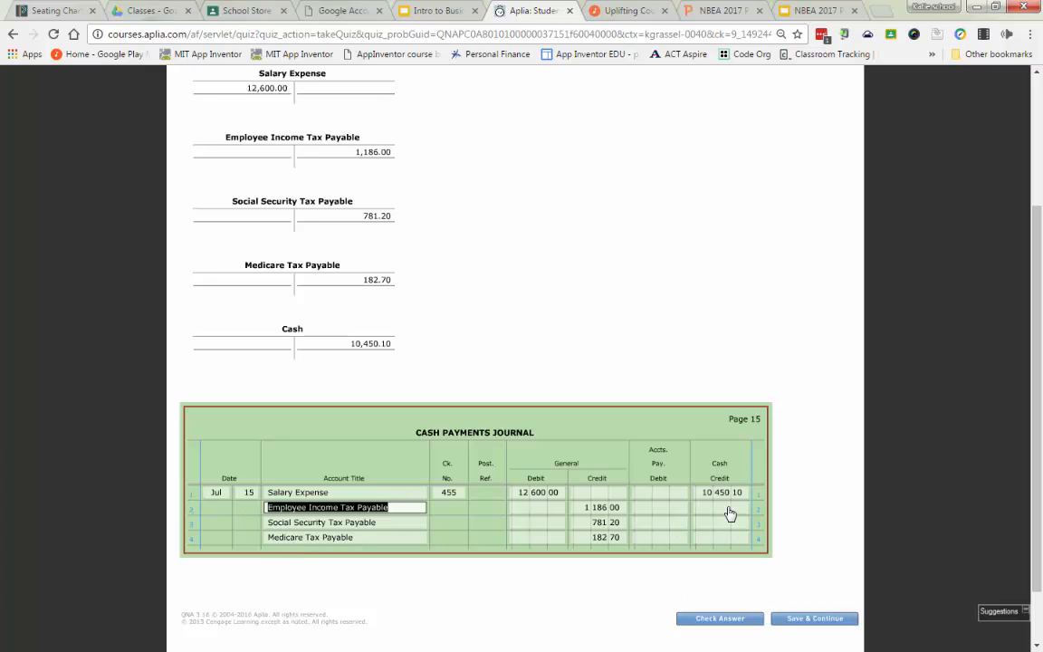
pyautogui.click(720, 619)
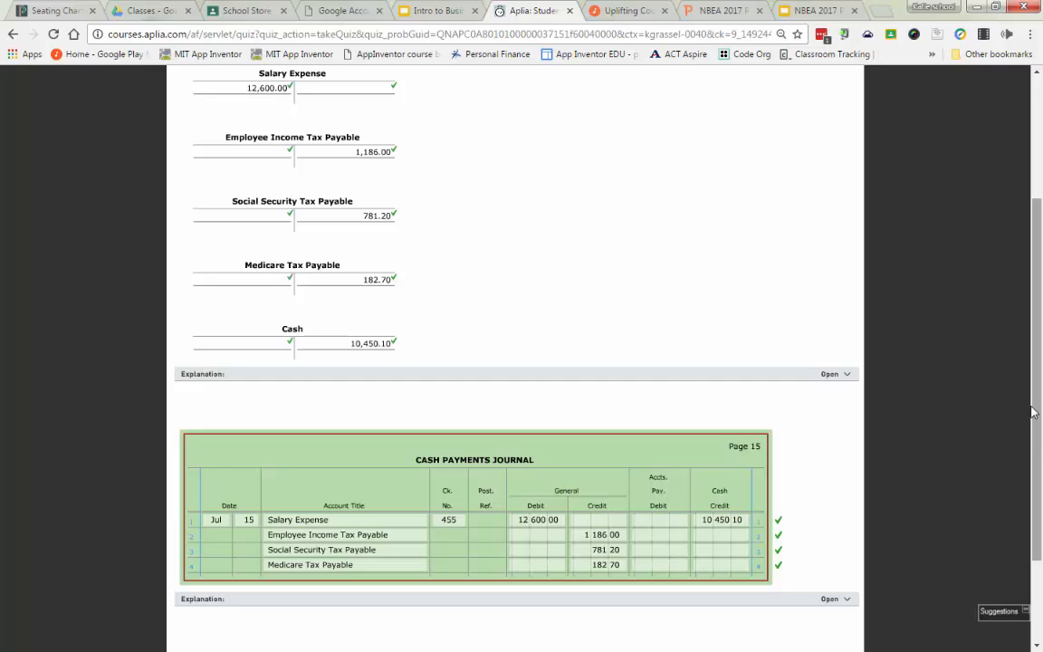
pyautogui.scroll(-2, 1038, 432)
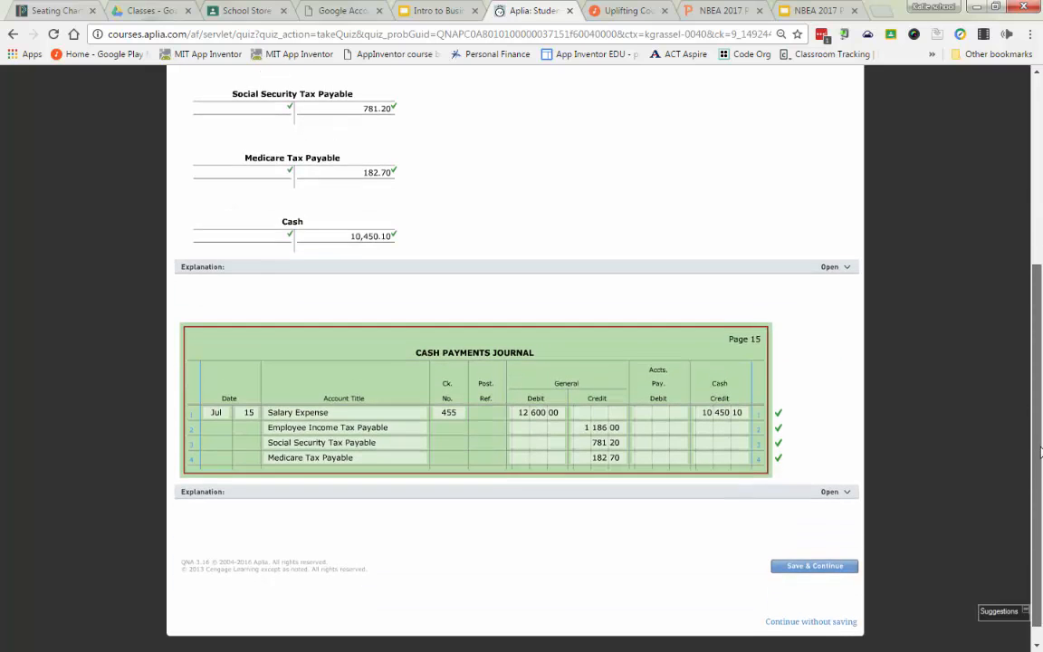